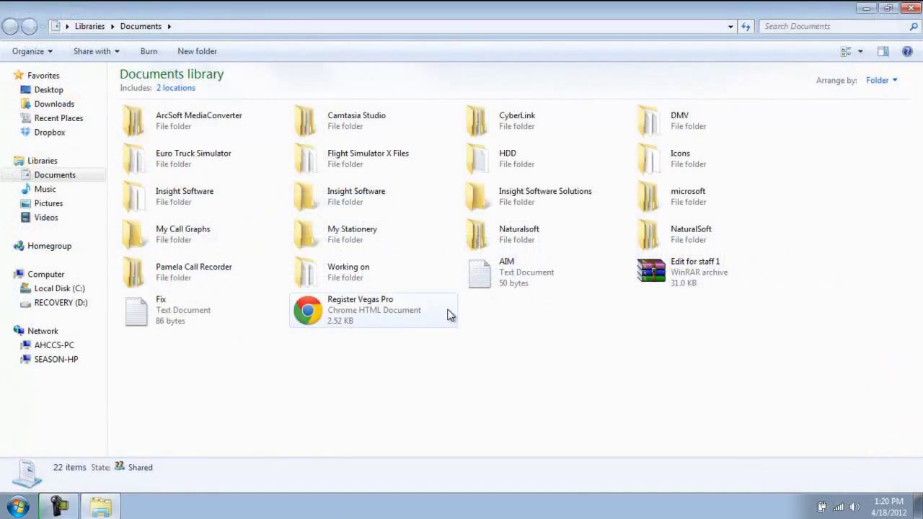
Look through the Documents and Downloads folders for files that are no longer needed
click(514, 277)
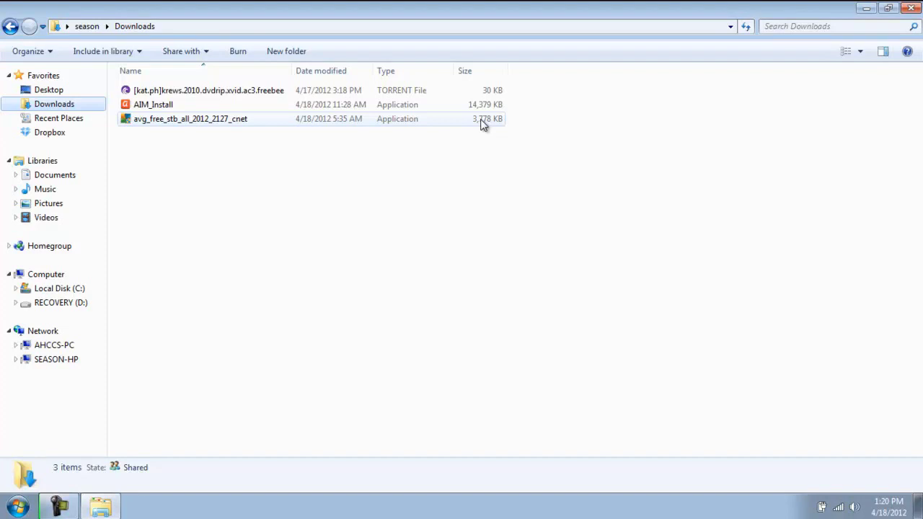
click(226, 93)
click(202, 127)
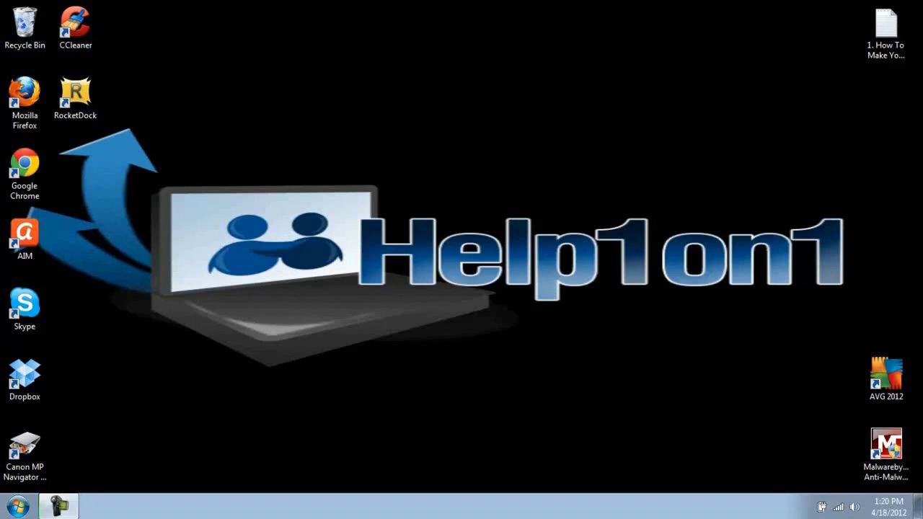
Open the computer's list of installed programs that can be uninstalled or changed
key(super)
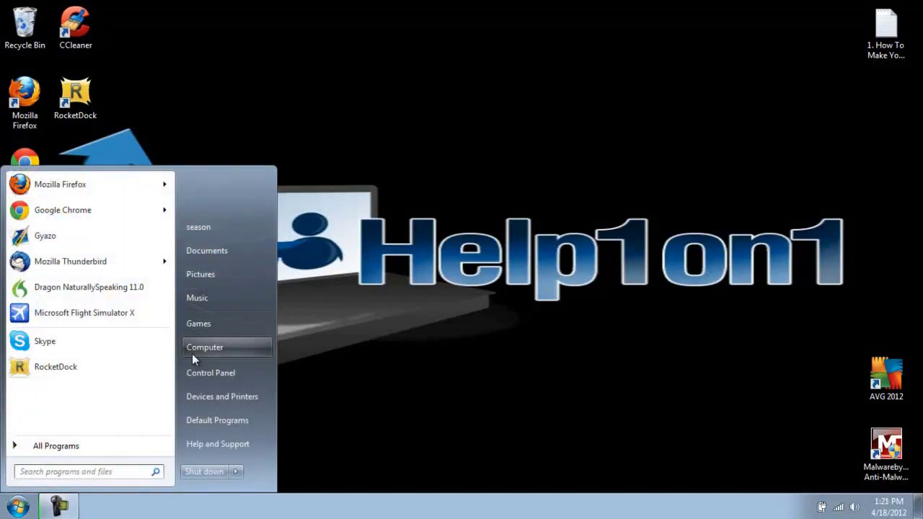
click(192, 353)
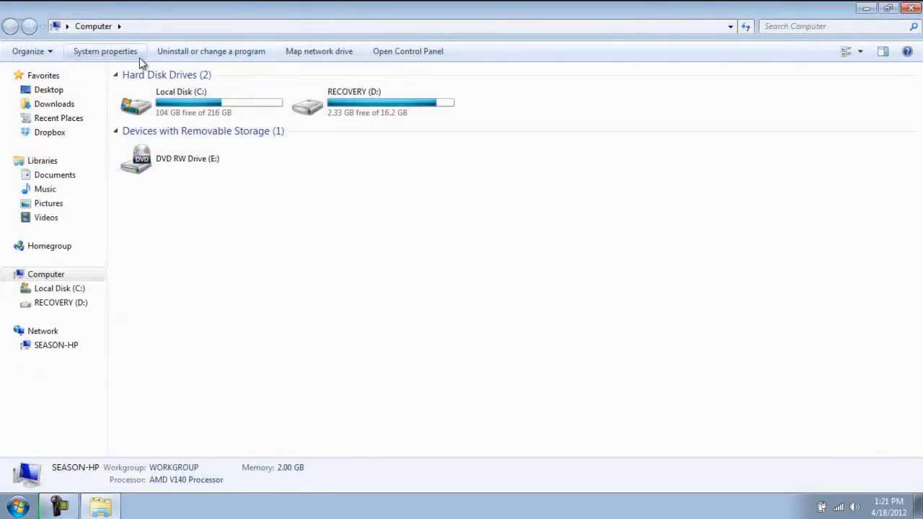
click(226, 60)
Review the whole list of installed programs for software that is no longer needed
click(482, 209)
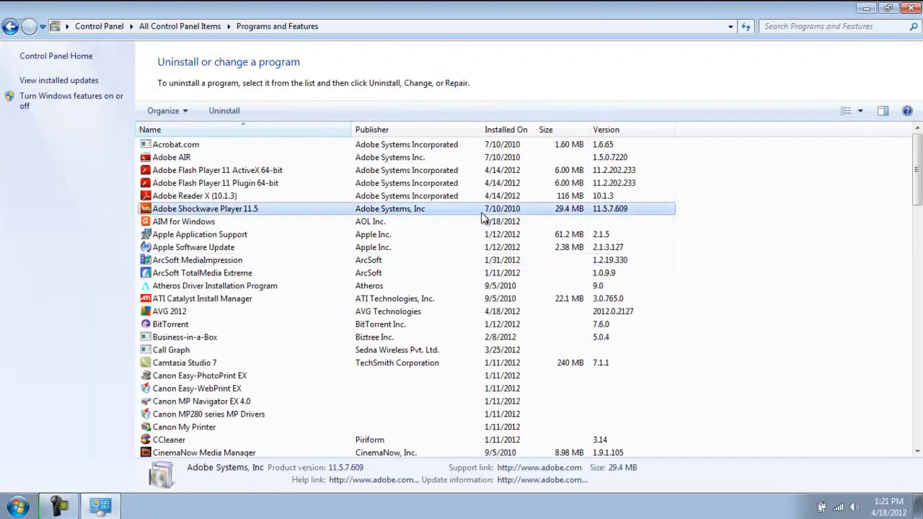
scroll(472, 238, down, 4)
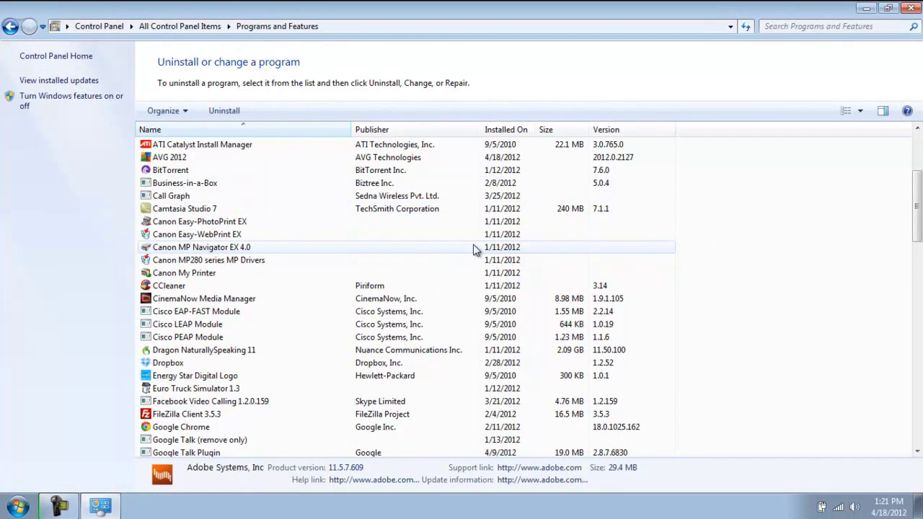
scroll(473, 247, down, 1)
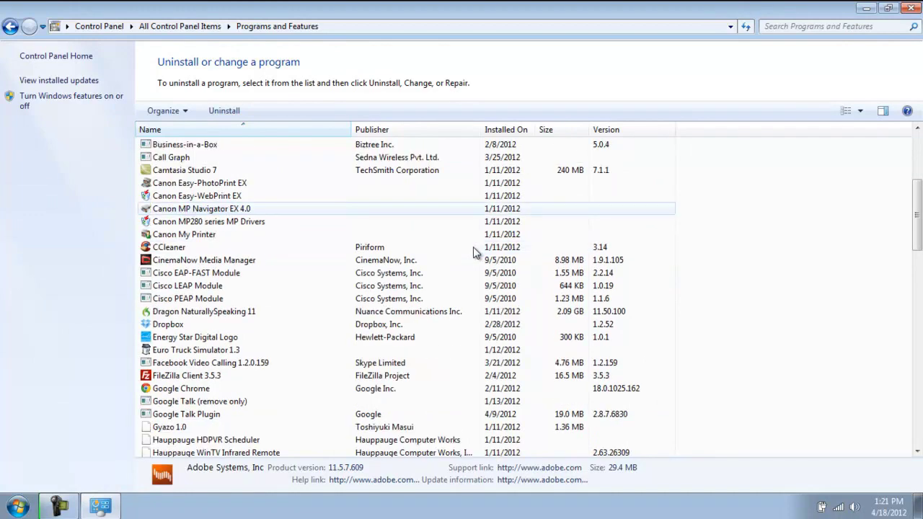
scroll(473, 247, down, 6)
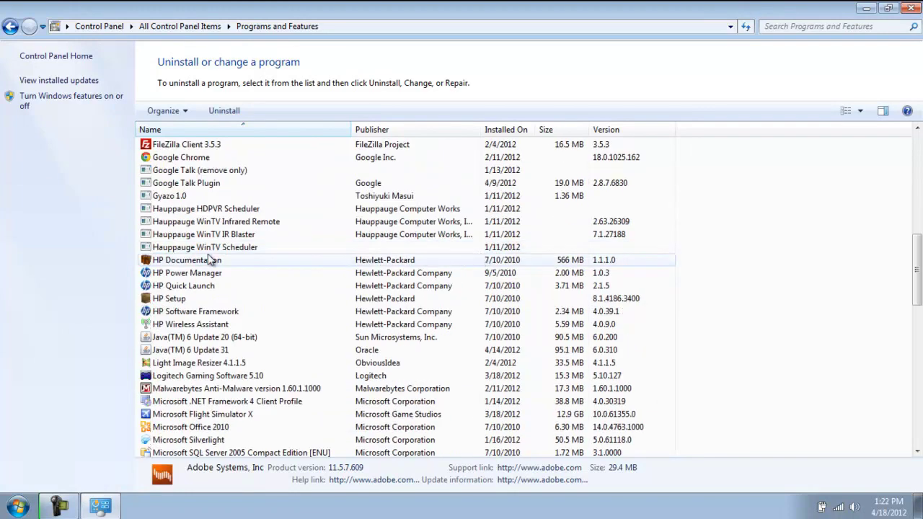
click(205, 158)
click(189, 247)
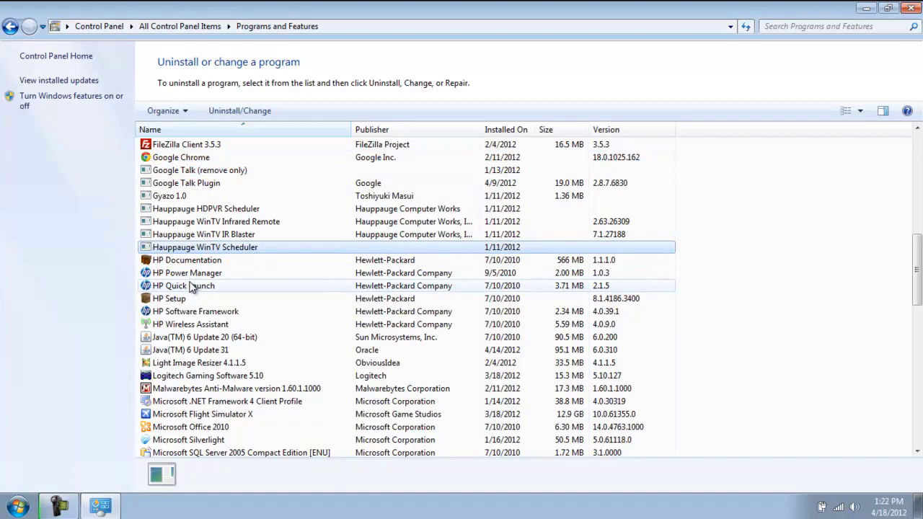
click(196, 324)
scroll(205, 326, down, 12)
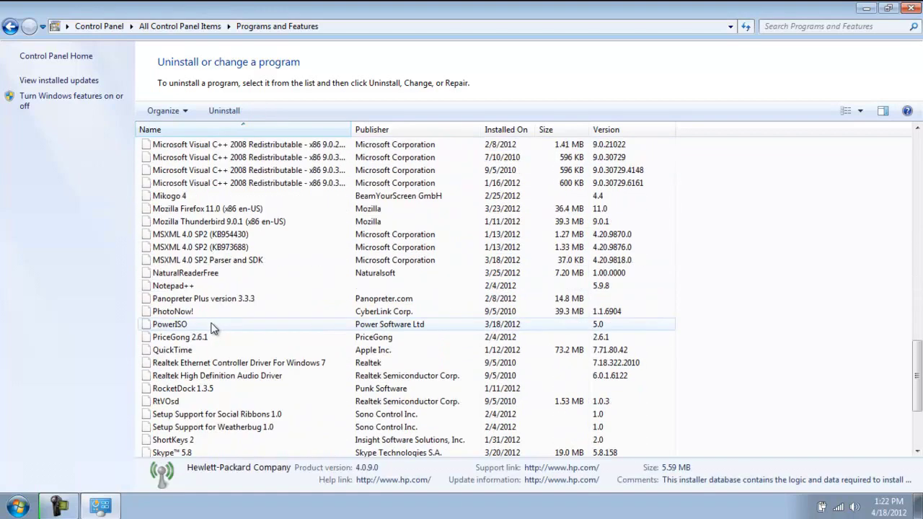
scroll(213, 328, down, 4)
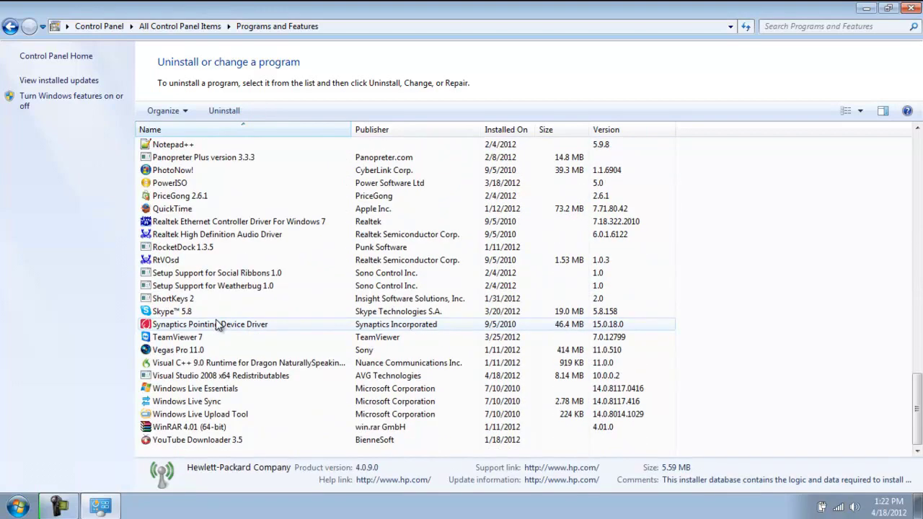
click(215, 350)
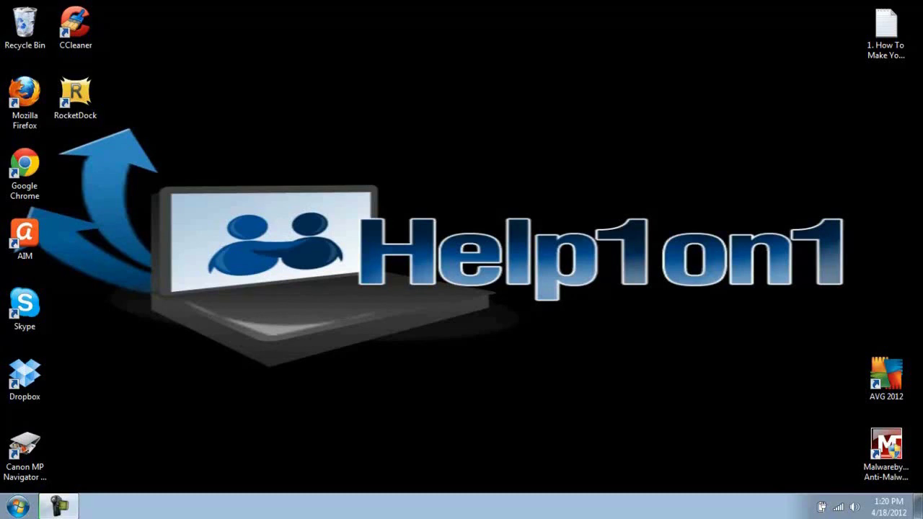
Open the properties of Local Disk (C:) from the Computer window
click(17, 507)
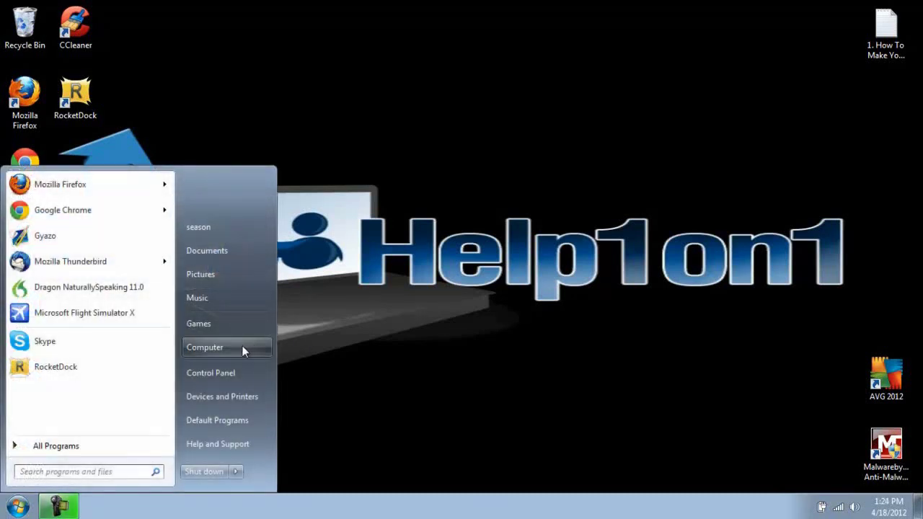
click(253, 347)
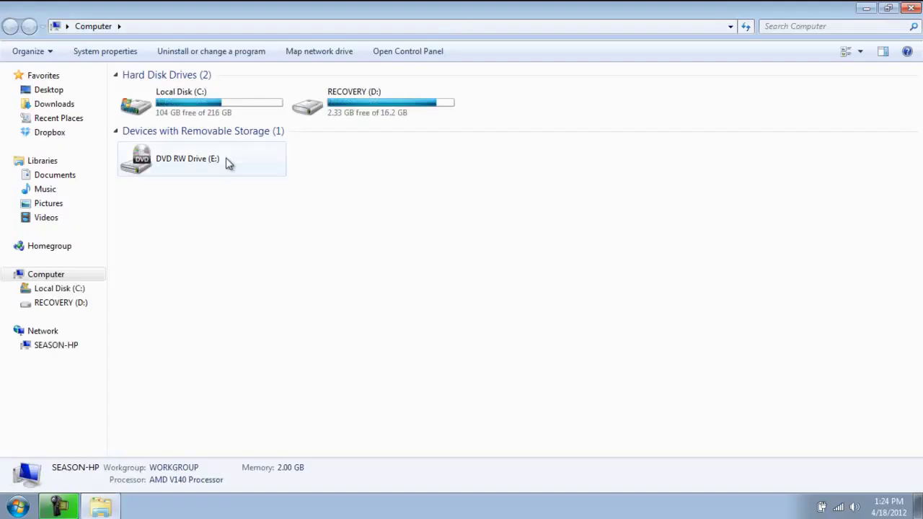
click(189, 99)
right_click(189, 100)
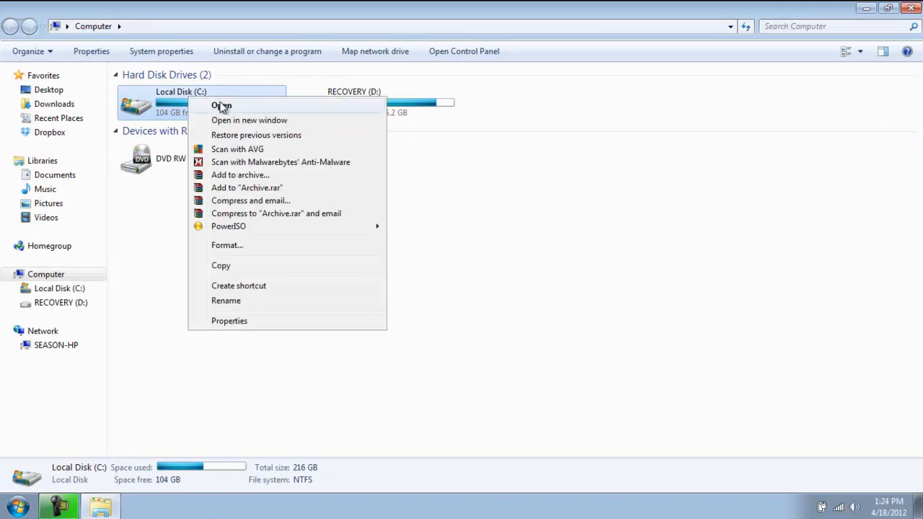
click(240, 321)
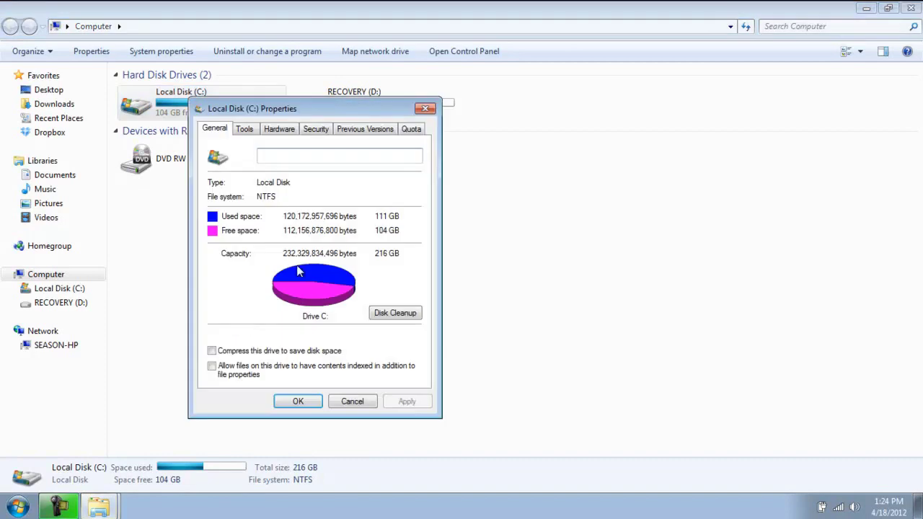
Start an error check of drive C: with automatic file system fixes and the bad-sector scan and recovery enabled
click(240, 131)
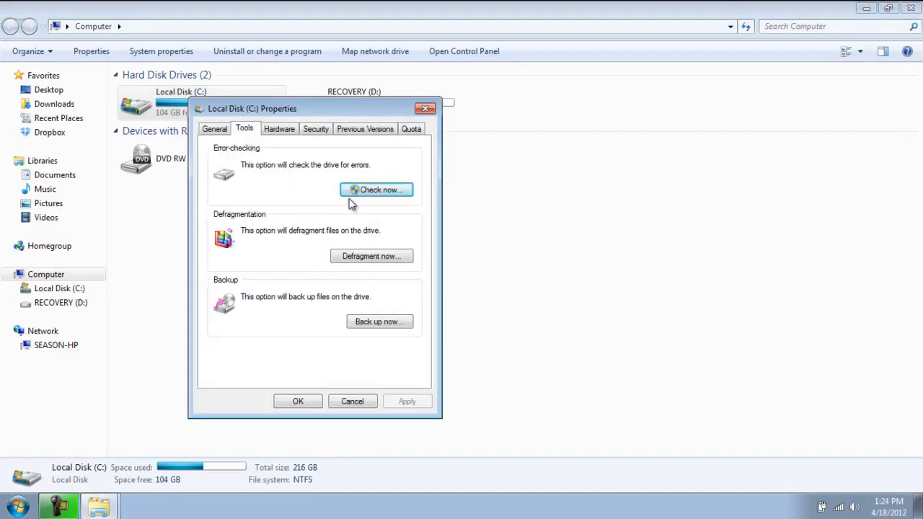
click(398, 190)
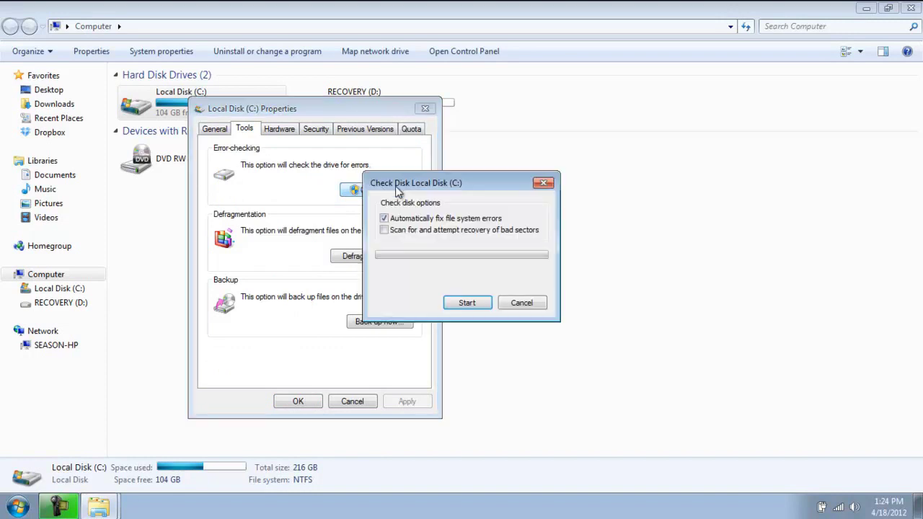
click(414, 231)
click(480, 307)
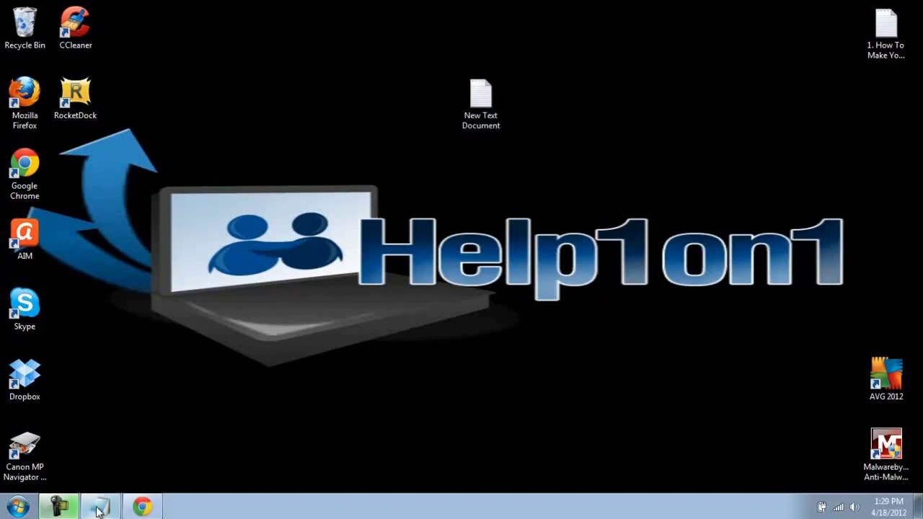
Switch to Notepad and examine the two command lines that clear Prefetch and run ProcessIdleTasks, highlighting them
click(99, 509)
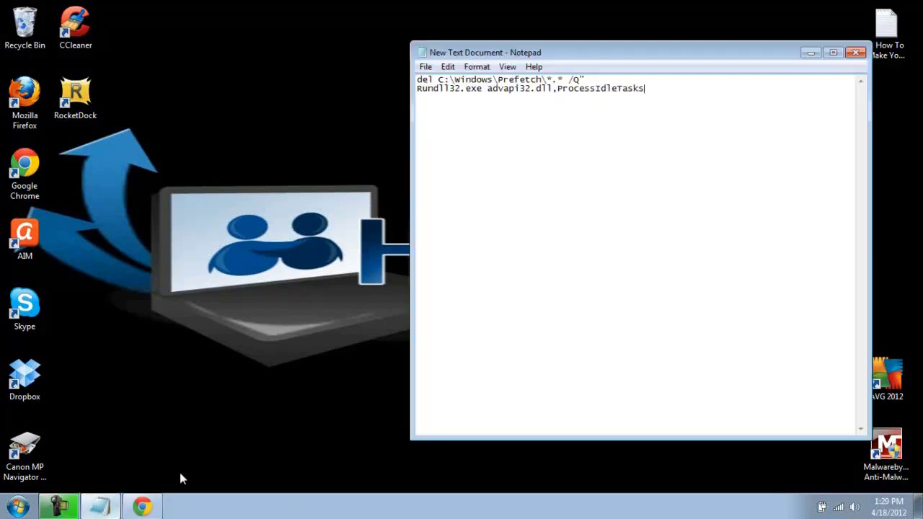
drag(420, 81, 636, 94)
click(684, 93)
key(ctrl+a)
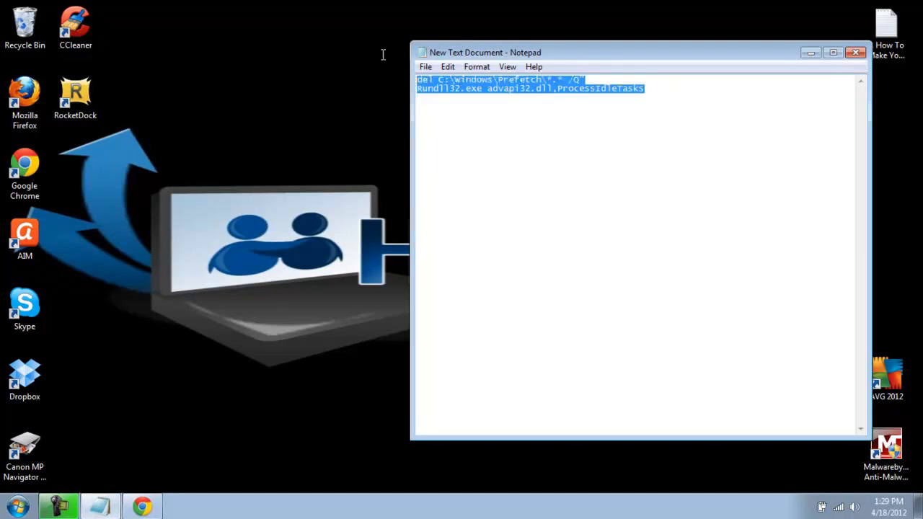
click(485, 103)
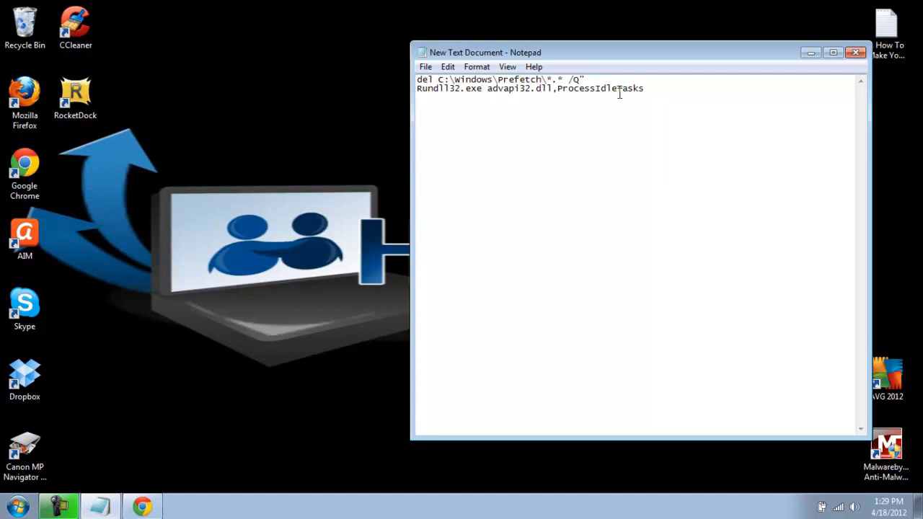
drag(661, 90, 368, 65)
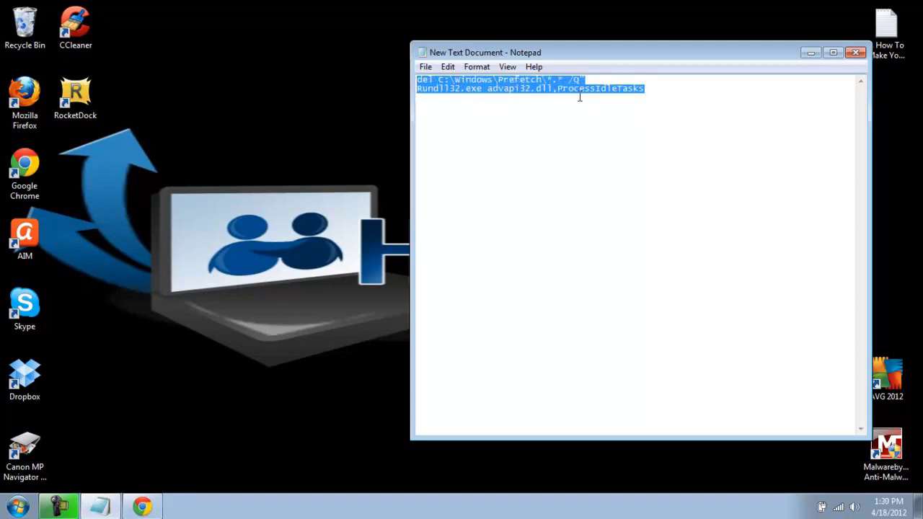
Save the Notepad commands to the desktop as the batch file faster.bat and pick that file on the desktop
key(ctrl+s)
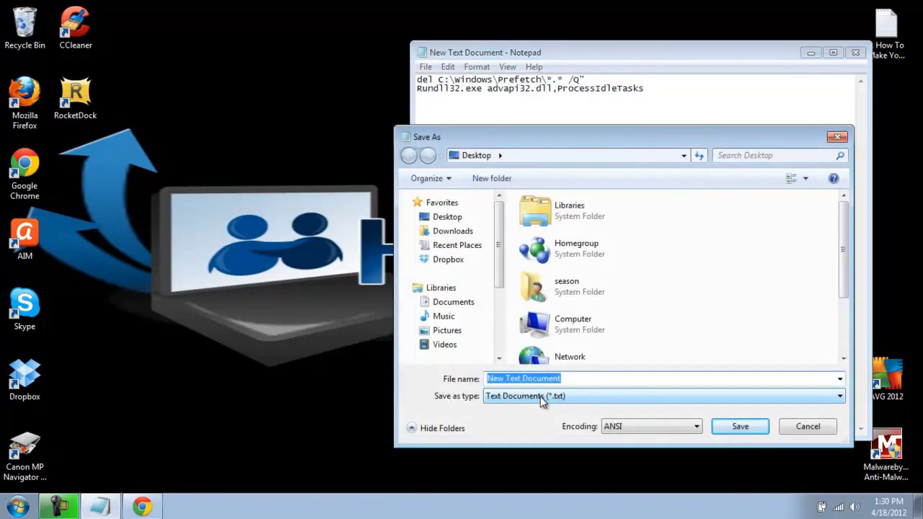
text(faster.bat)
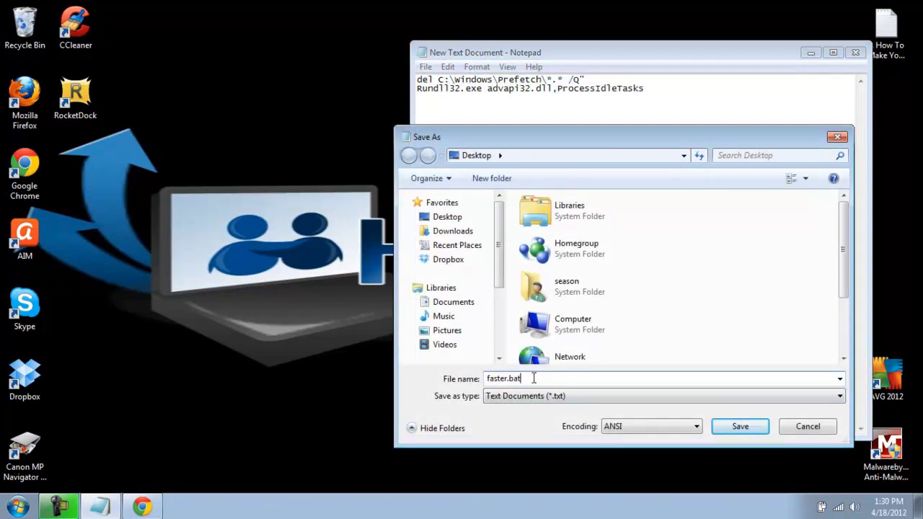
click(738, 428)
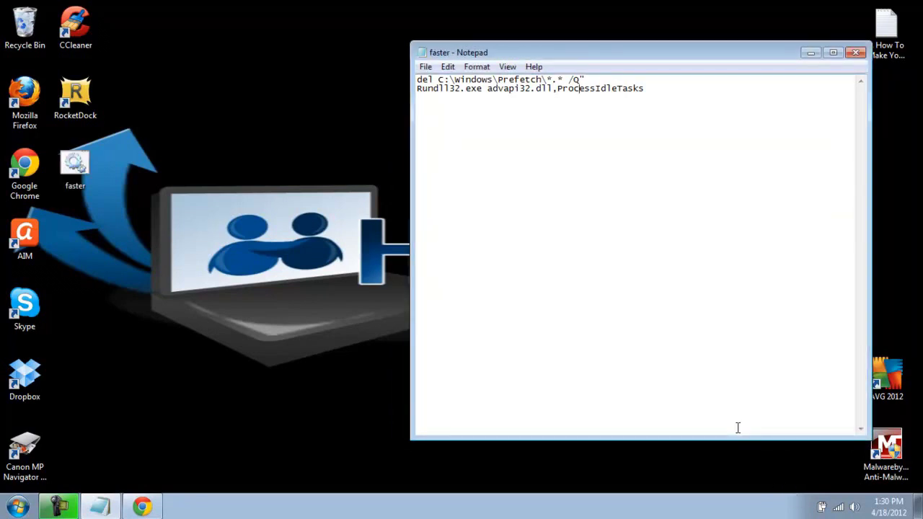
click(80, 175)
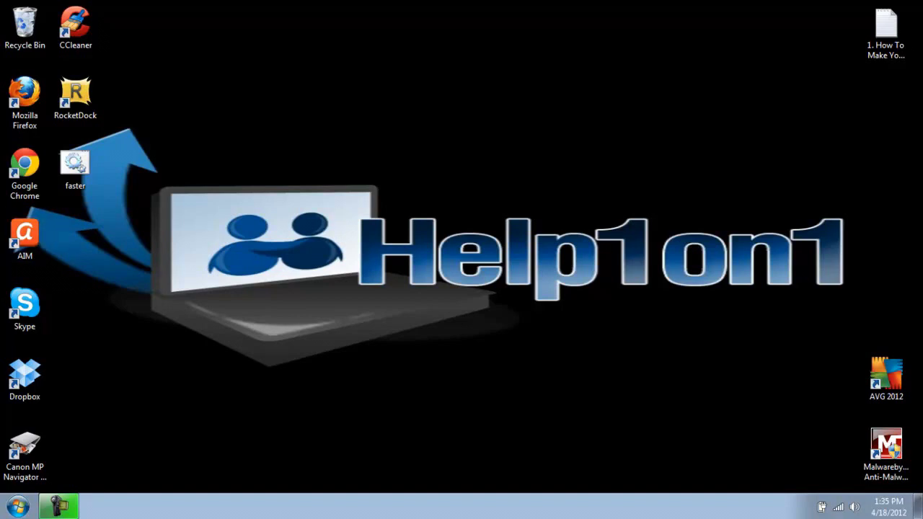
Find the Run command by searching for "run" and use it to open the %temp% folder
click(17, 507)
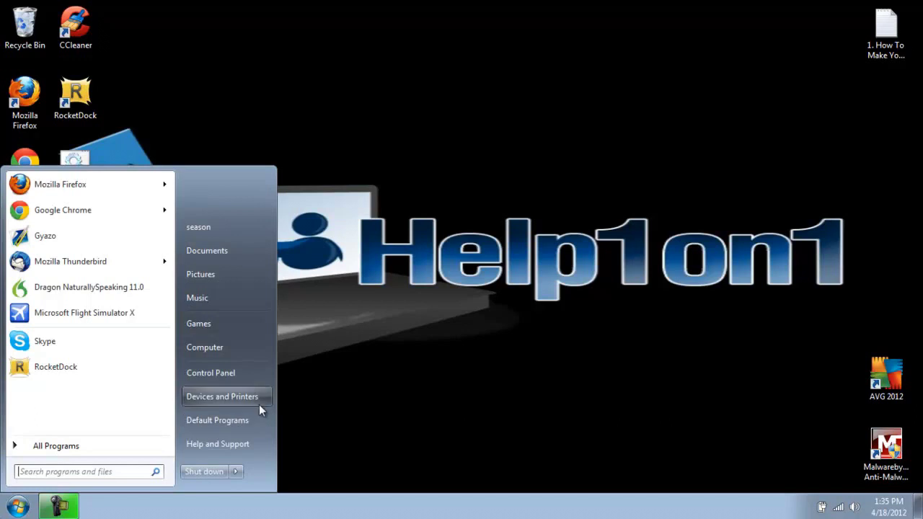
text(run)
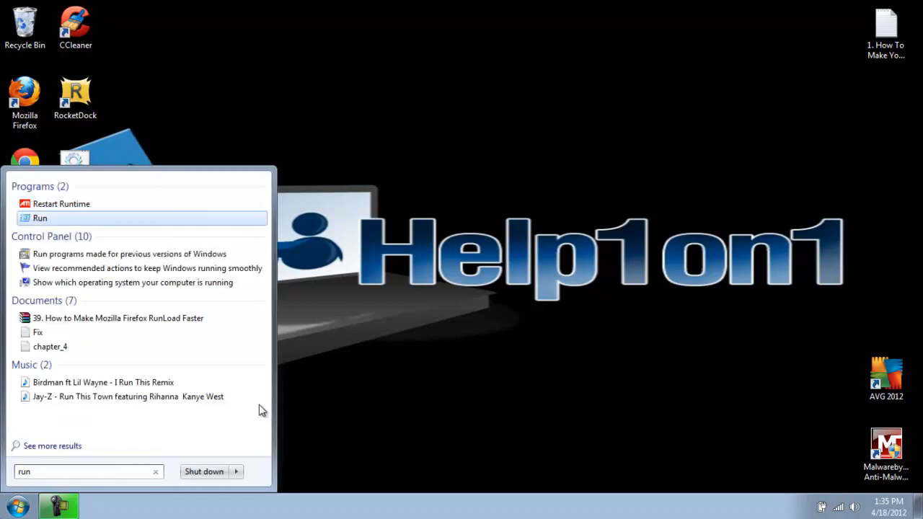
key(Return)
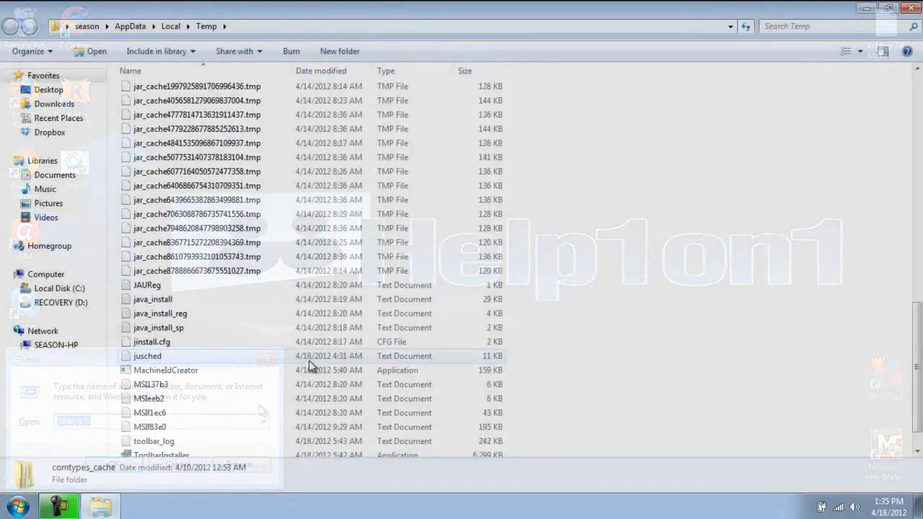
Move all items in the Temp folder to the Recycle Bin, skipping every item that is in use
scroll(311, 365, up, 10)
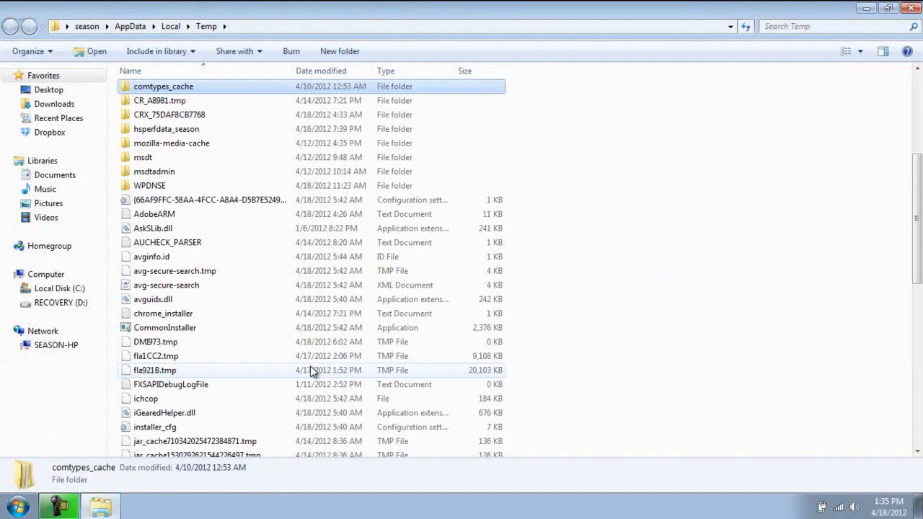
scroll(310, 371, up, 2)
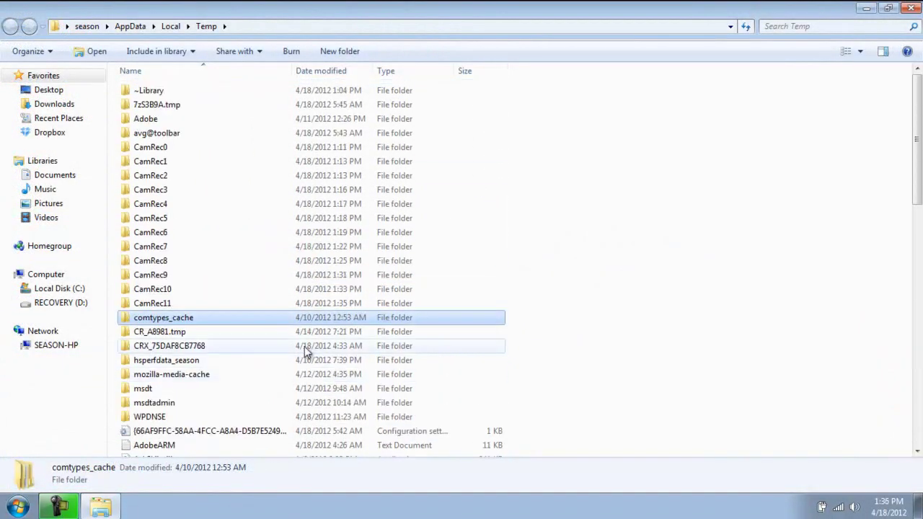
click(245, 204)
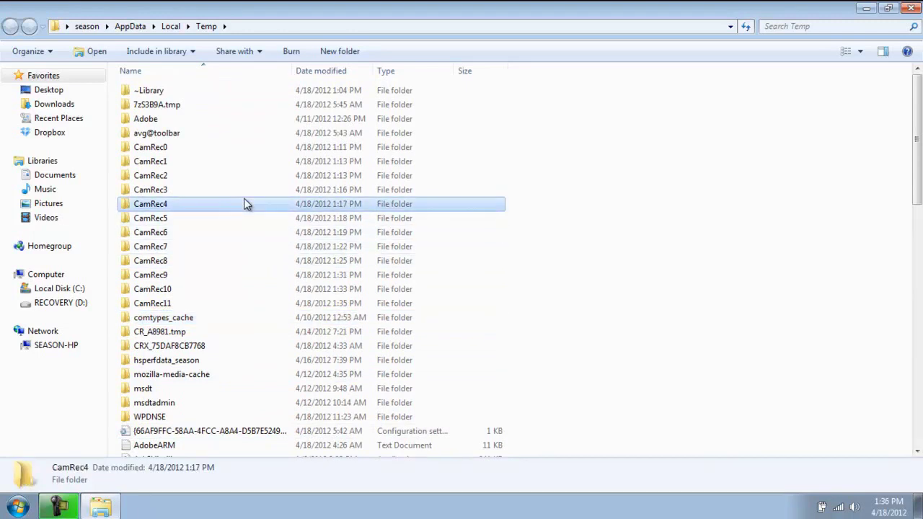
key(ctrl+a)
key(Delete)
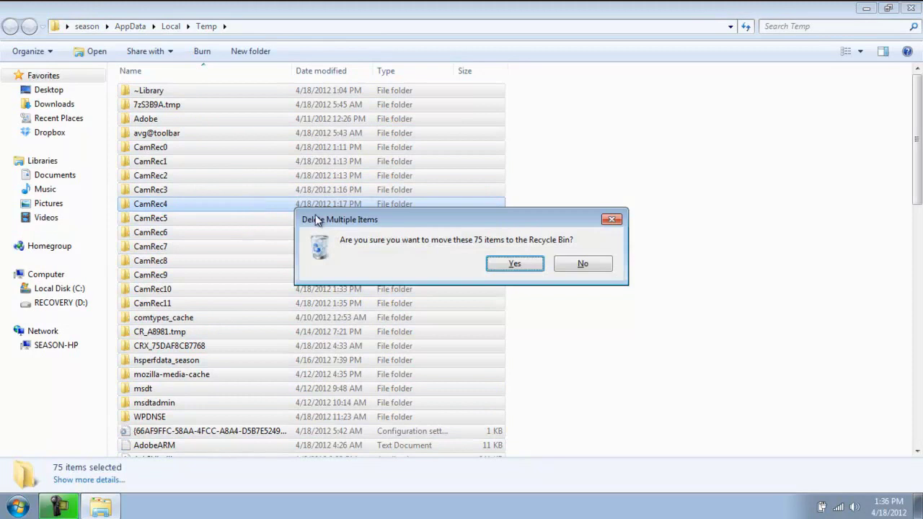
click(515, 264)
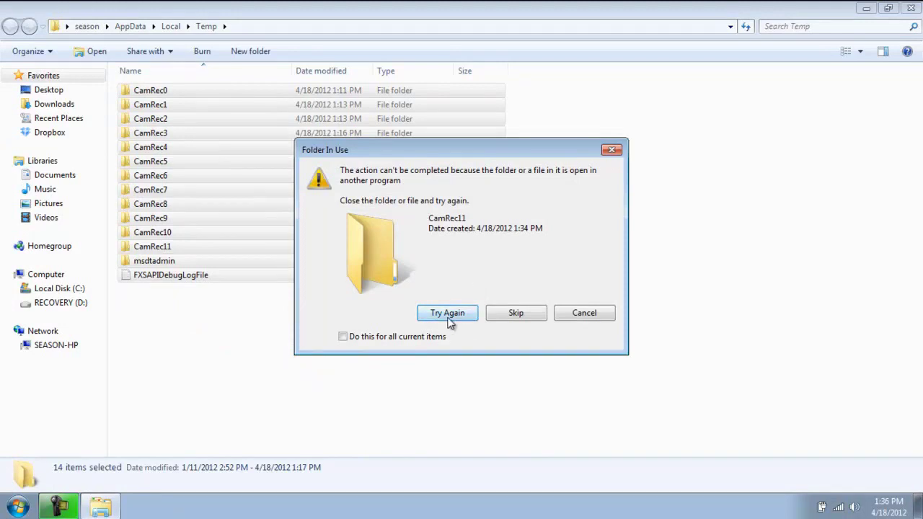
click(387, 338)
click(531, 317)
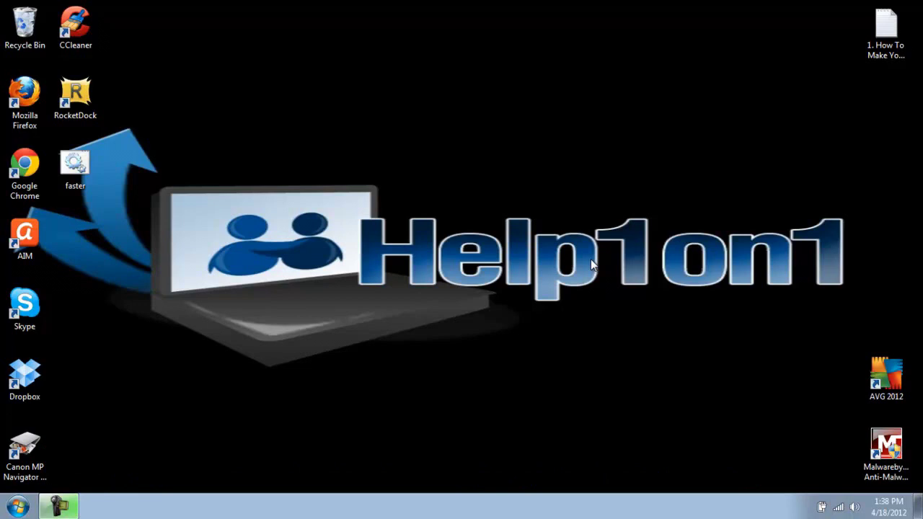
Find the Run command by searching for "run" and use it to launch msconfig
click(18, 506)
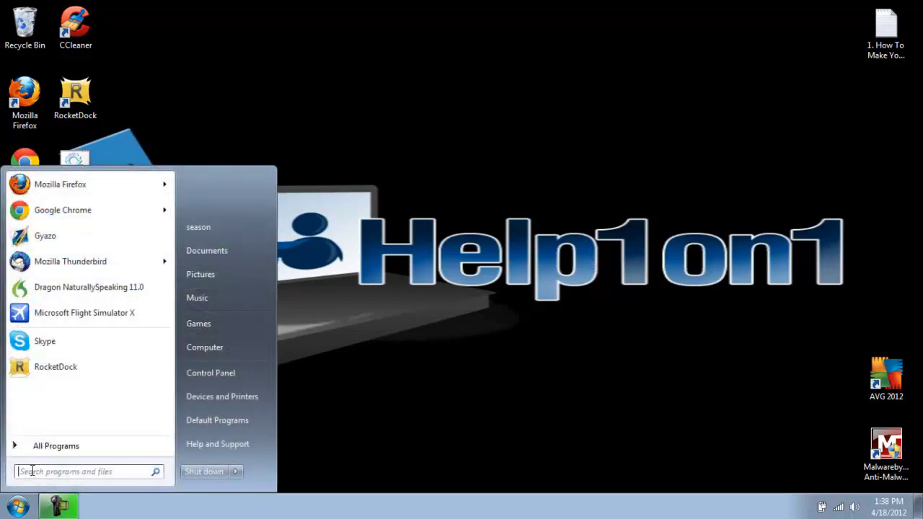
text(run)
key(Down)
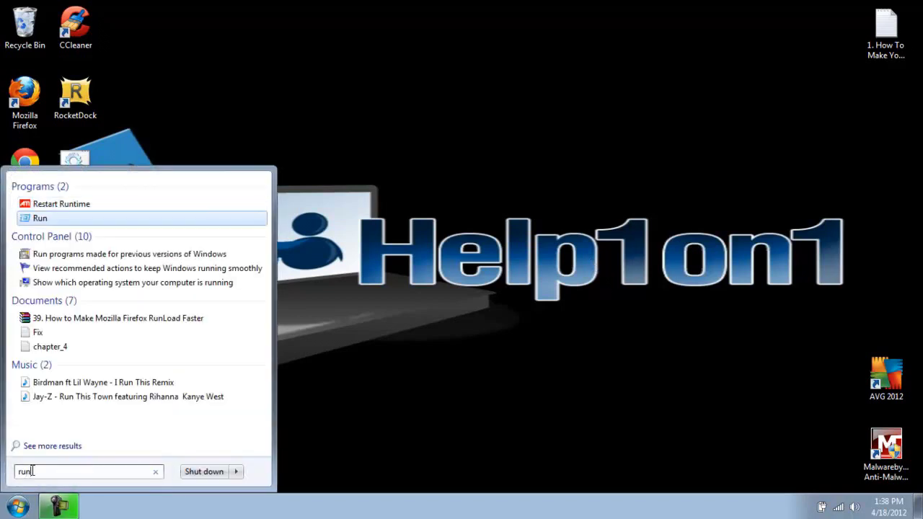
key(Return)
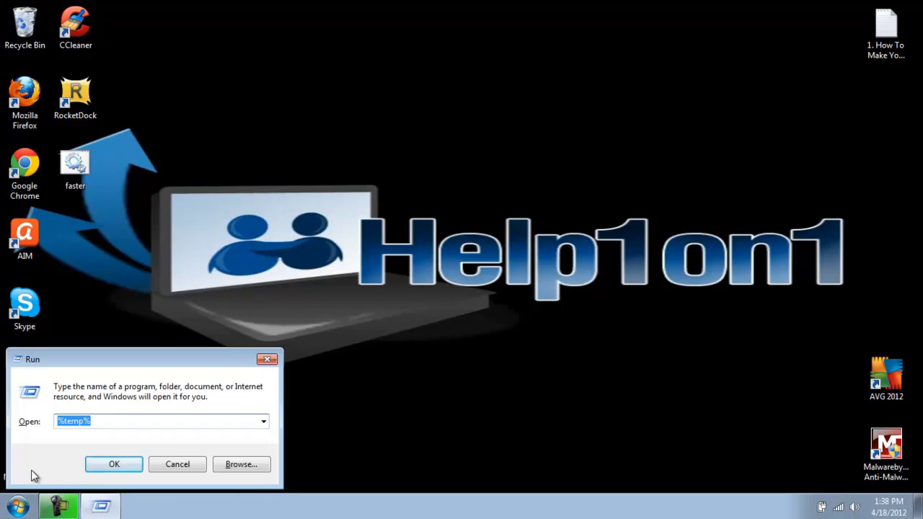
key(Down)
key(Return)
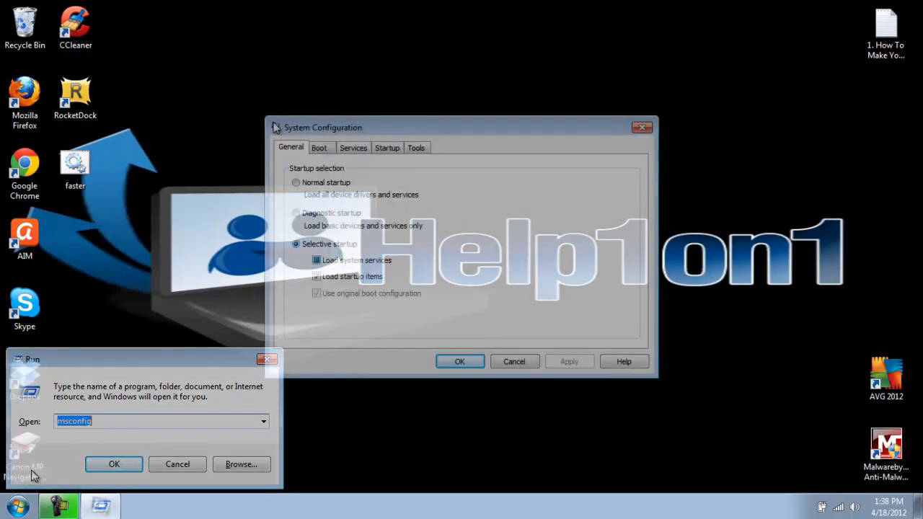
Disable all startup items in System Configuration and apply the change
click(390, 152)
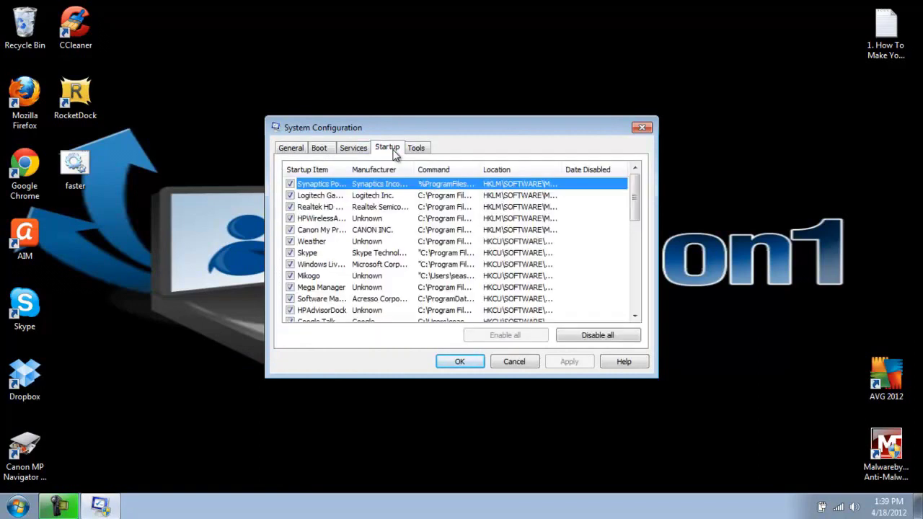
click(610, 338)
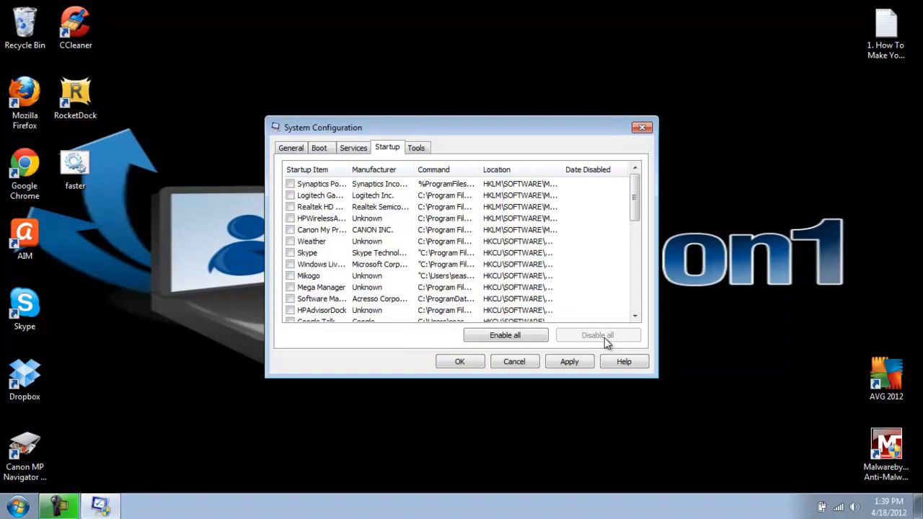
click(569, 363)
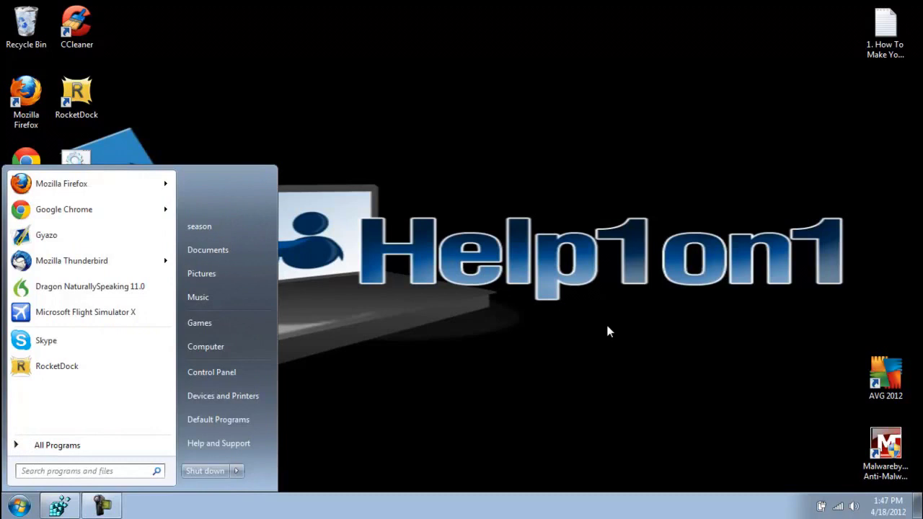
Search for "RUN" and open the Run command
text(RUN)
key(Down)
key(Return)
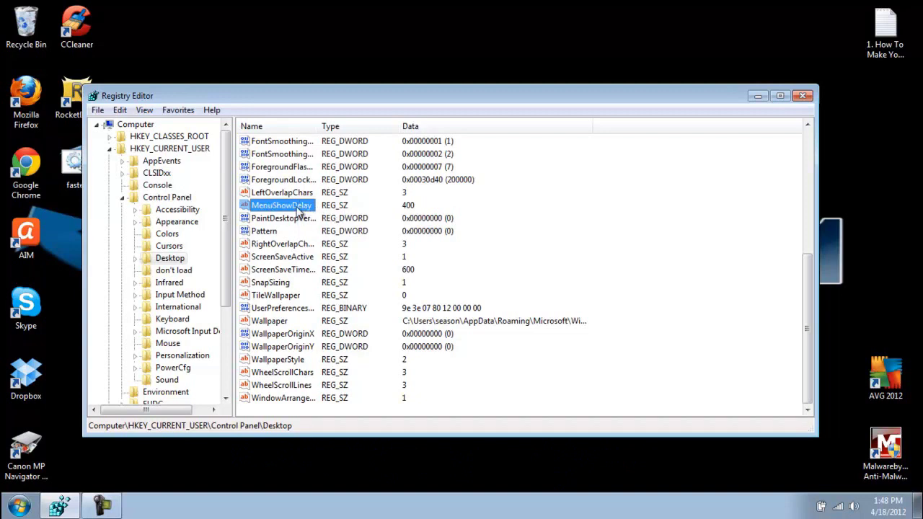
In Registry Editor, open MenuShowDelay under HKEY_CURRENT_USER\Control Panel\Desktop, and EnablePrefetcher under Session Manager\Memory Management\PrefetchParameters
double_click(299, 208)
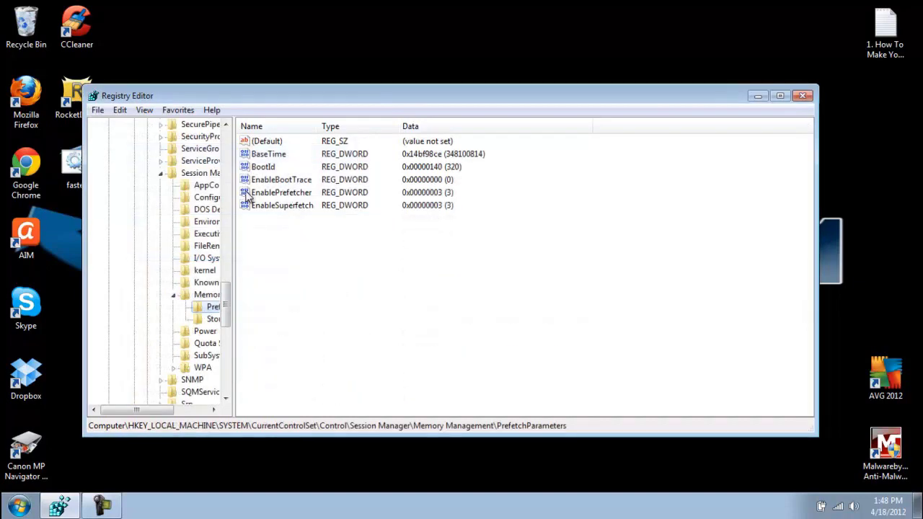
click(284, 193)
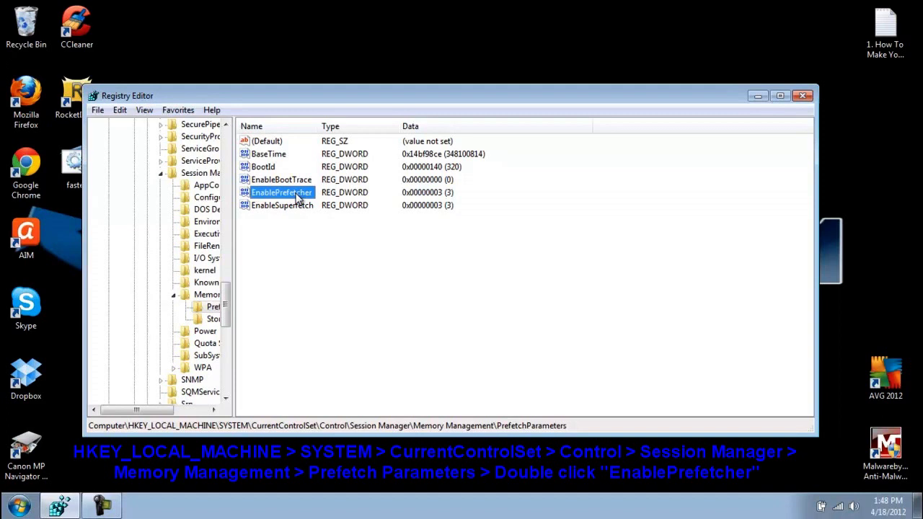
double_click(298, 193)
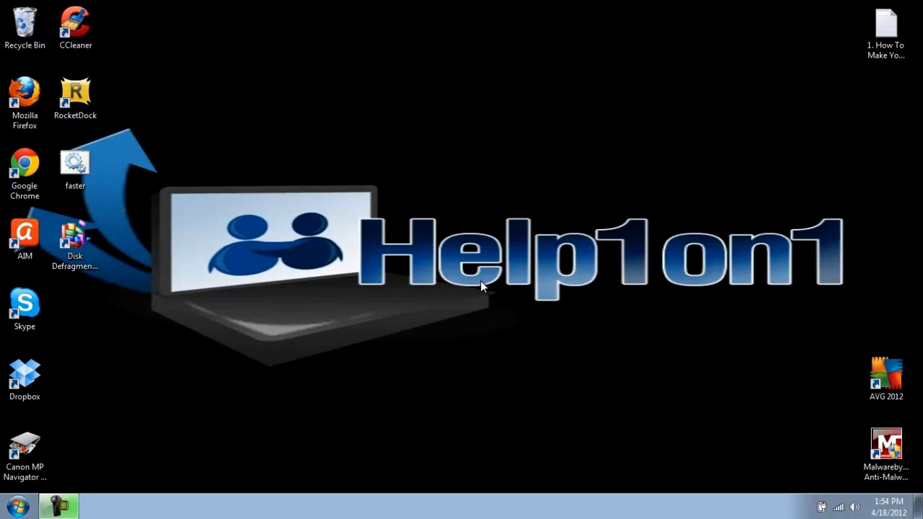
Search for "disk", open Disk Defragmenter and select the RECOVERY (D:) drive in its disk list
key(super)
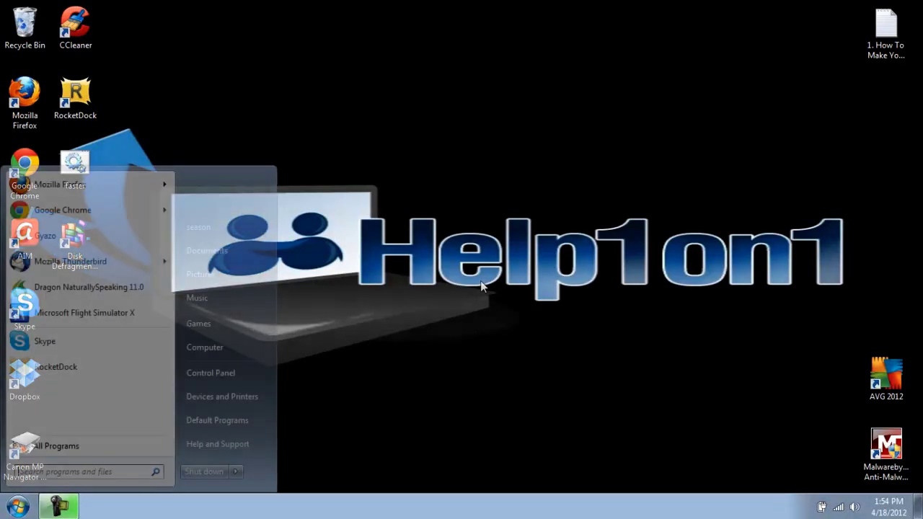
text(disk)
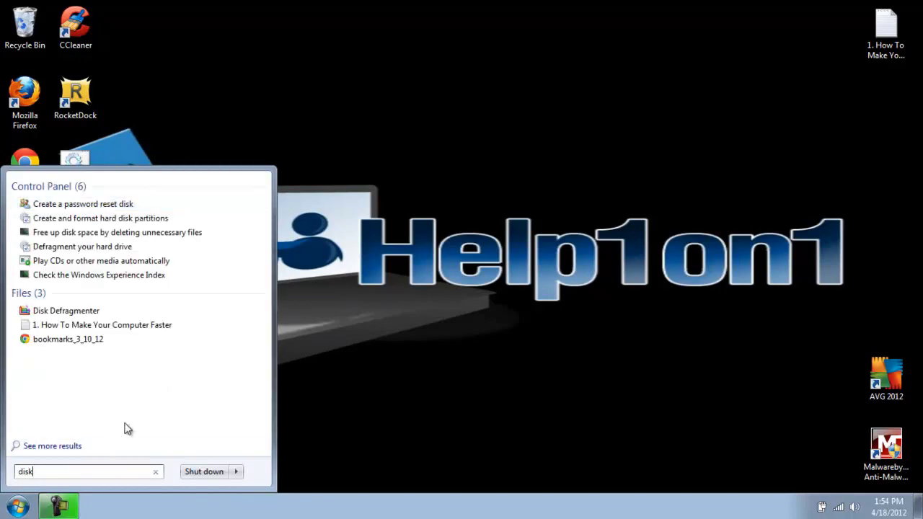
click(456, 349)
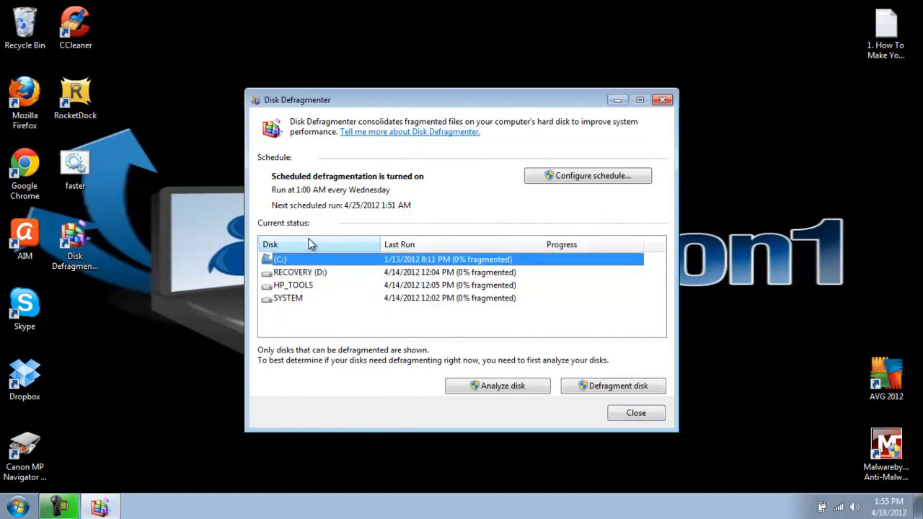
click(270, 272)
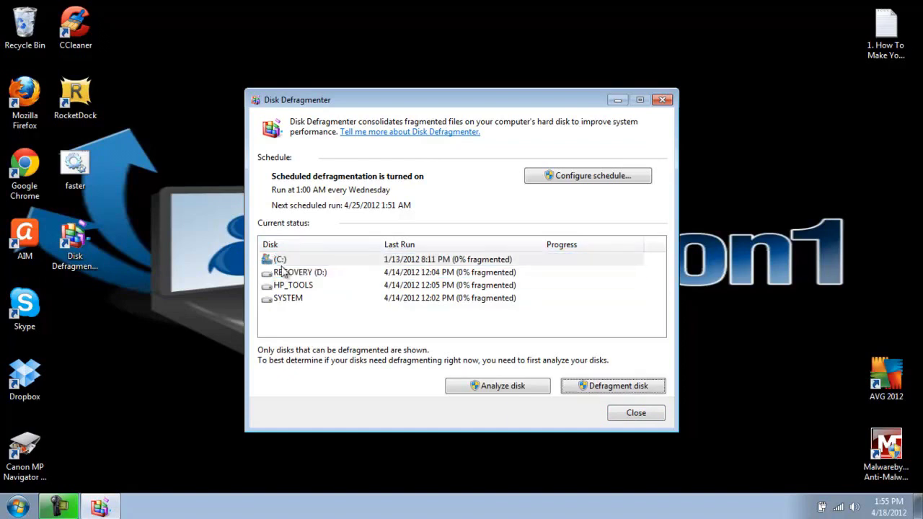
click(315, 272)
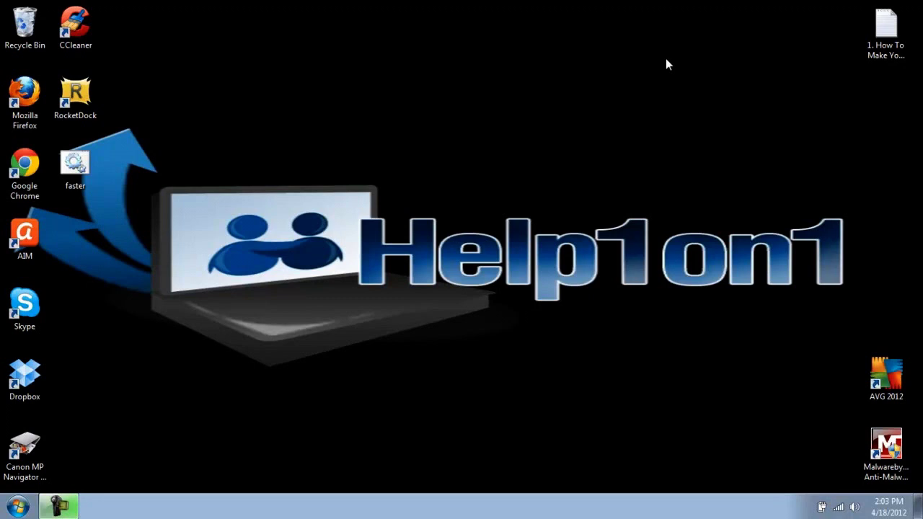
Search for "cmd" and run the command prompt as administrator
key(super)
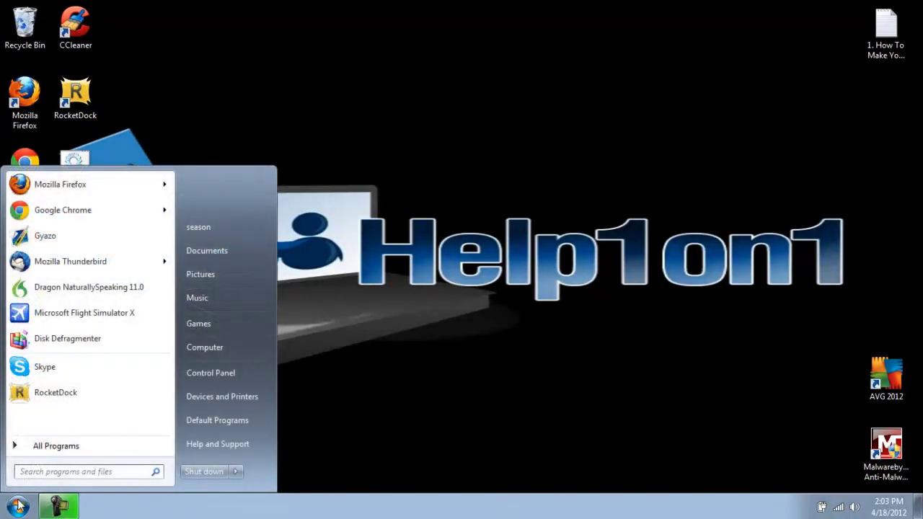
text(cm)
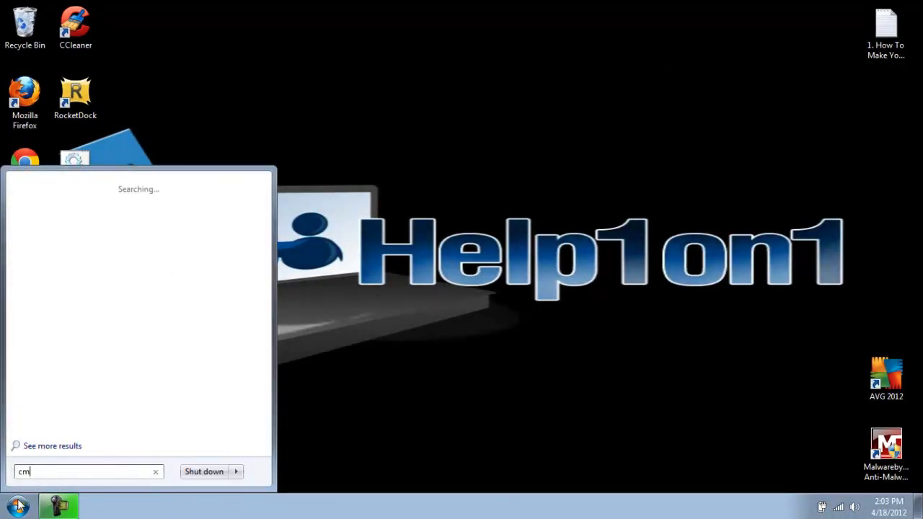
text(d)
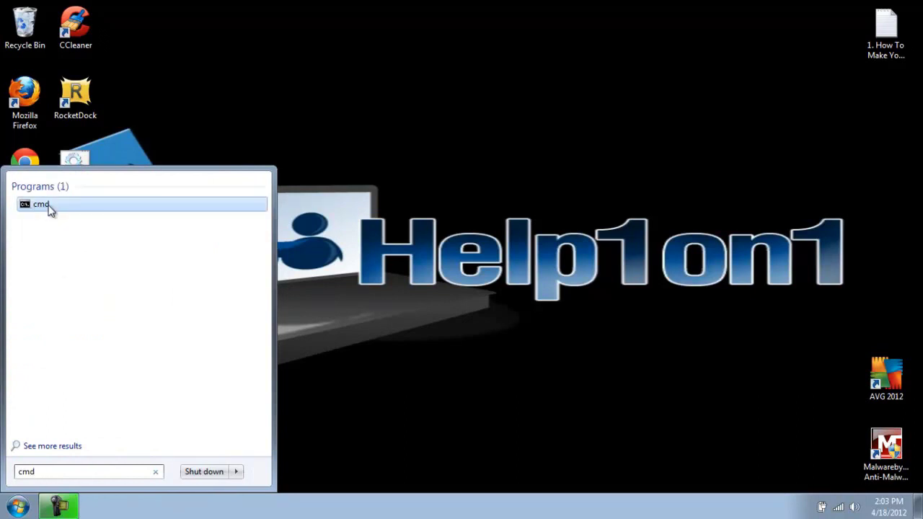
right_click(50, 209)
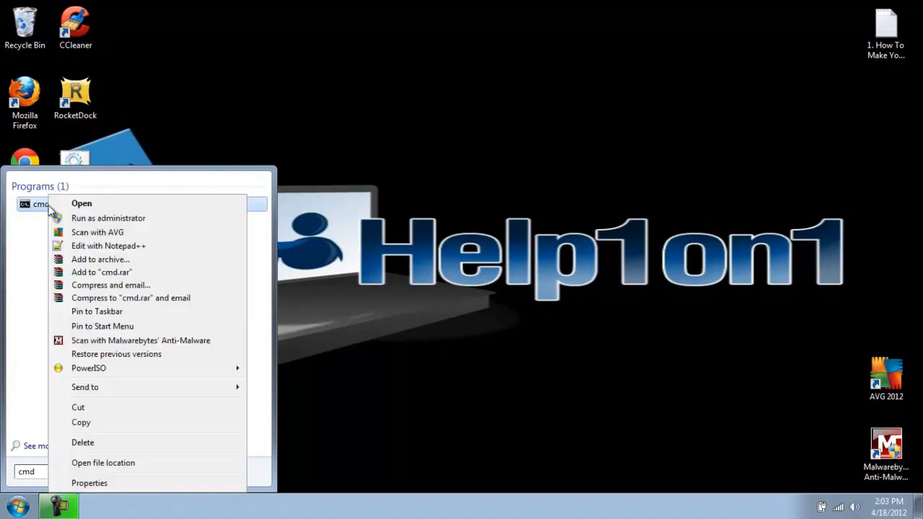
click(120, 220)
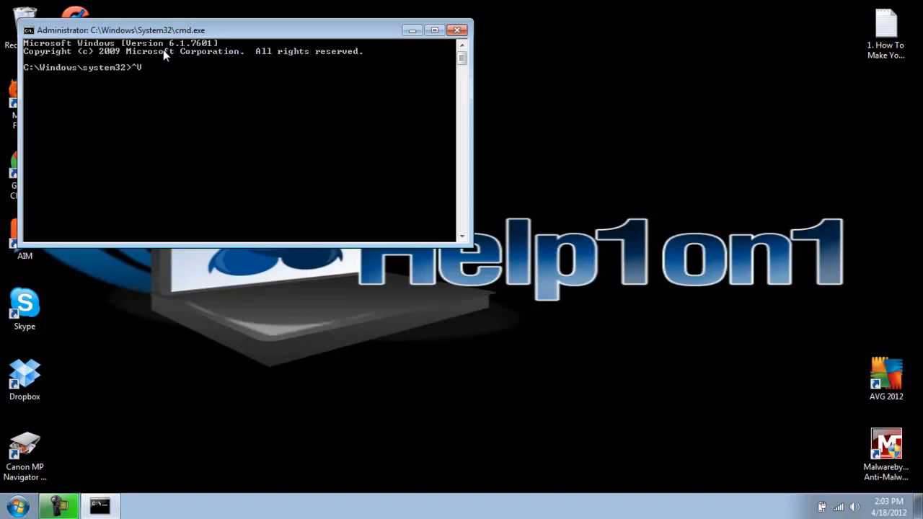
Paste the command netsh winsock reset at the administrator prompt and run it
right_click(207, 71)
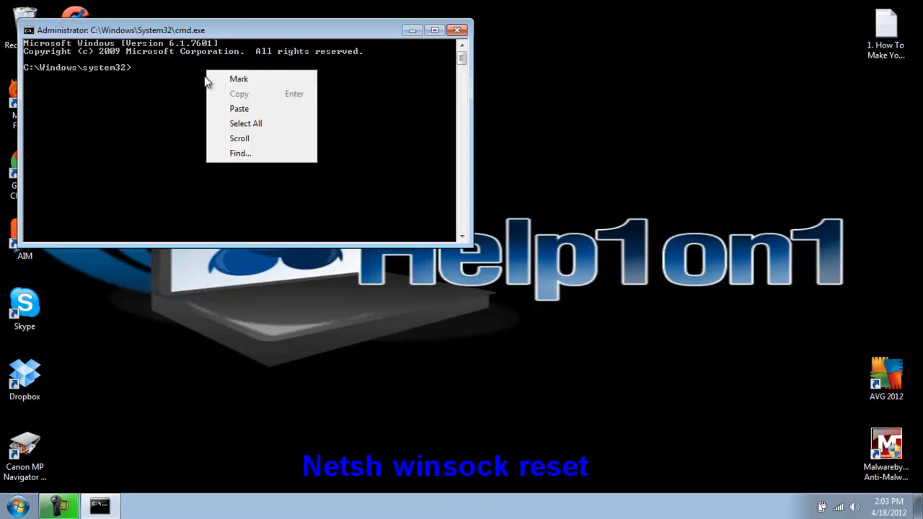
click(245, 111)
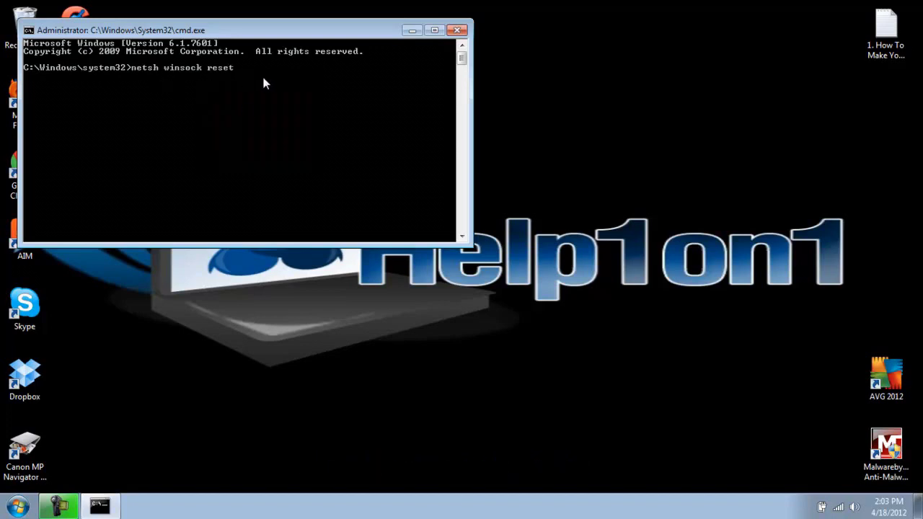
key(Return)
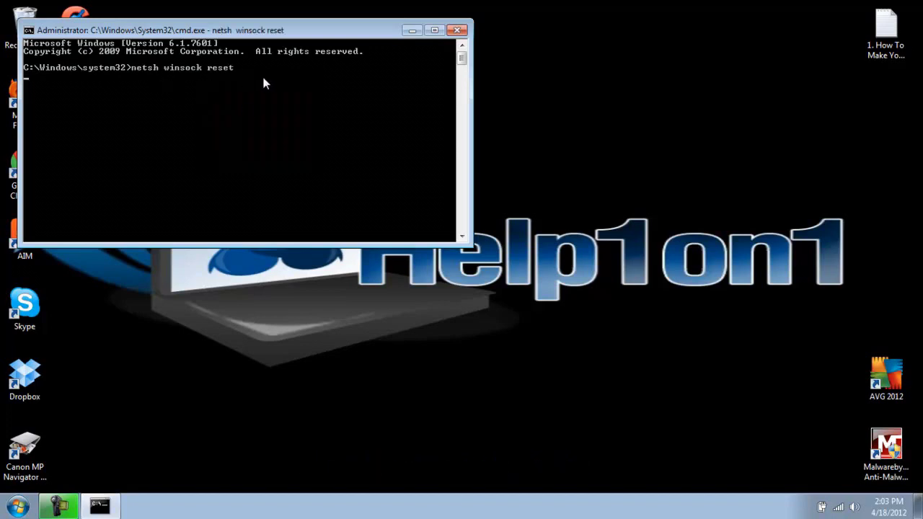